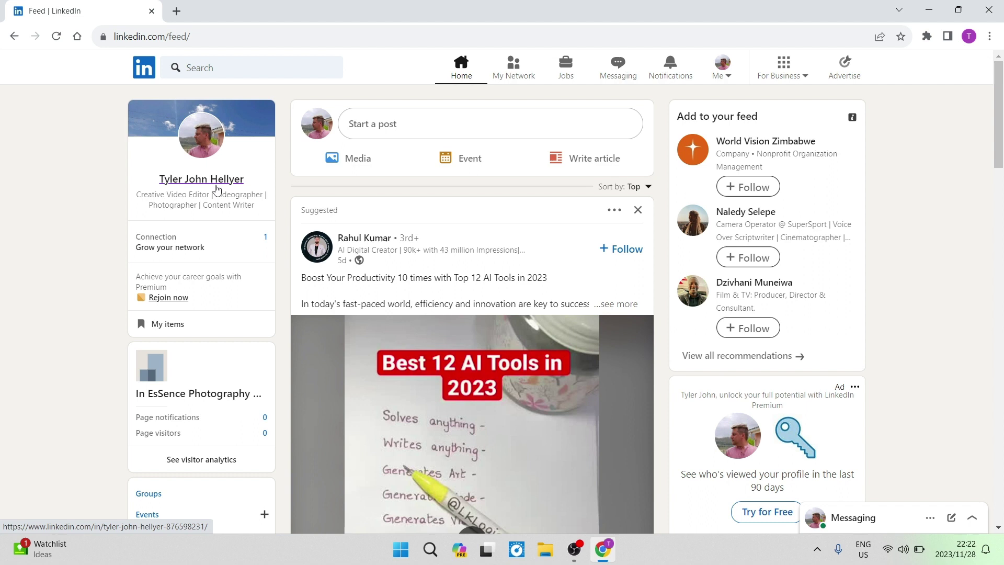
Go to your own profile via the Me menu and scroll to the Experience section with the Photographer and Video Editor roles.
{"action": "left_click", "coordinate": [724, 81]}
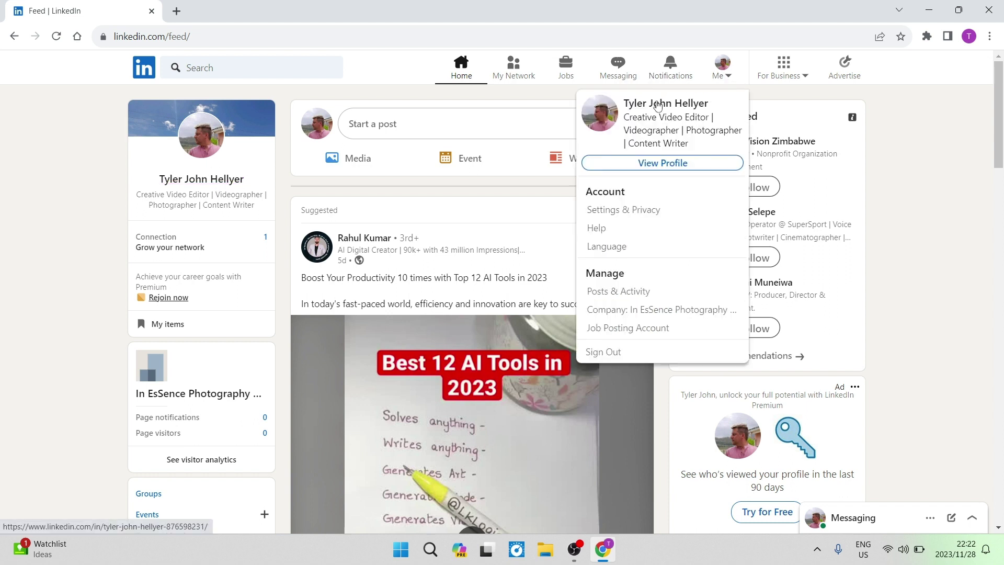
{"action": "left_click", "coordinate": [663, 163]}
{"action": "scroll", "coordinate": [587, 167], "scroll_direction": "down", "scroll_amount": 10}
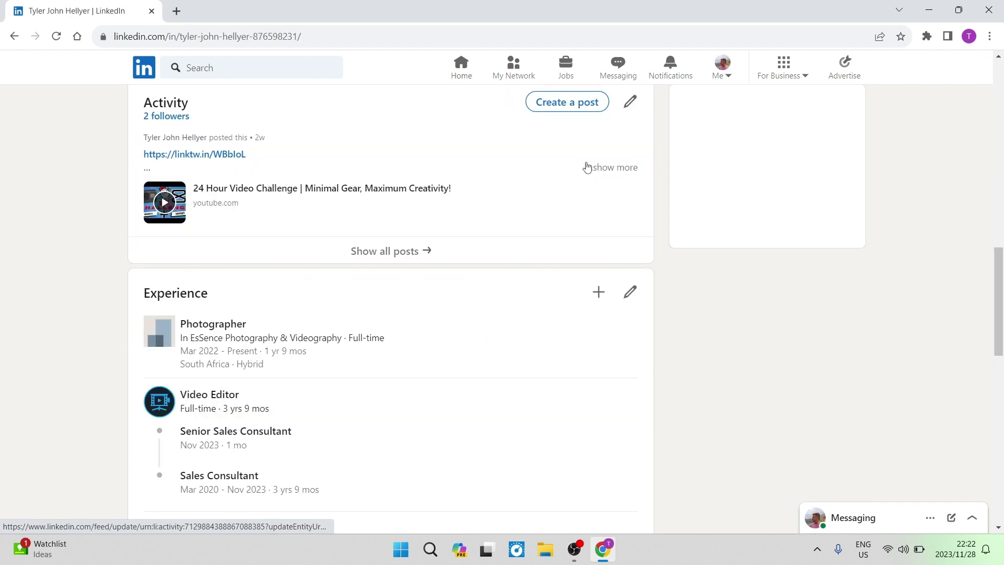
{"action": "scroll", "coordinate": [196, 189], "scroll_direction": "up", "scroll_amount": 7}
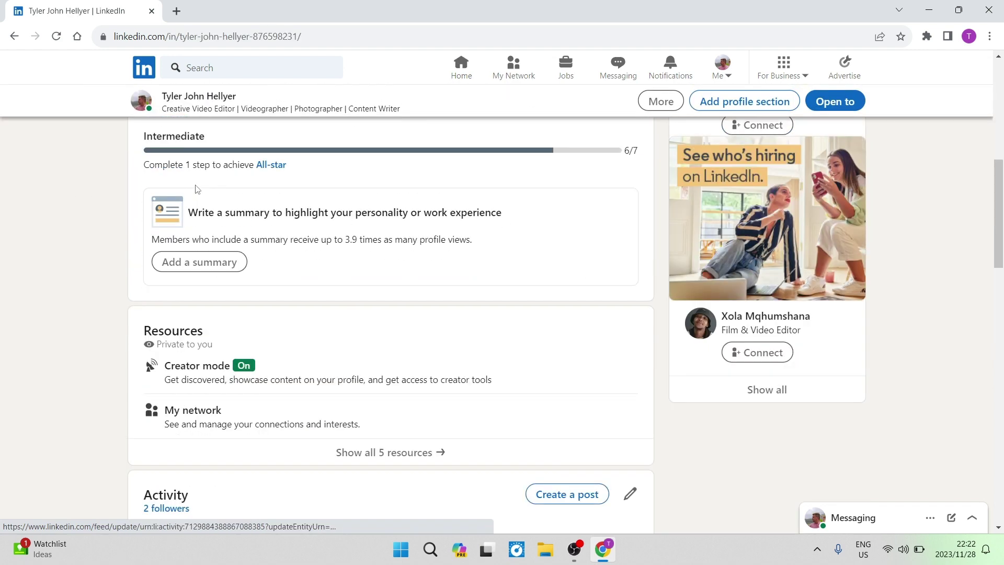
{"action": "scroll", "coordinate": [196, 188], "scroll_direction": "up", "scroll_amount": 6}
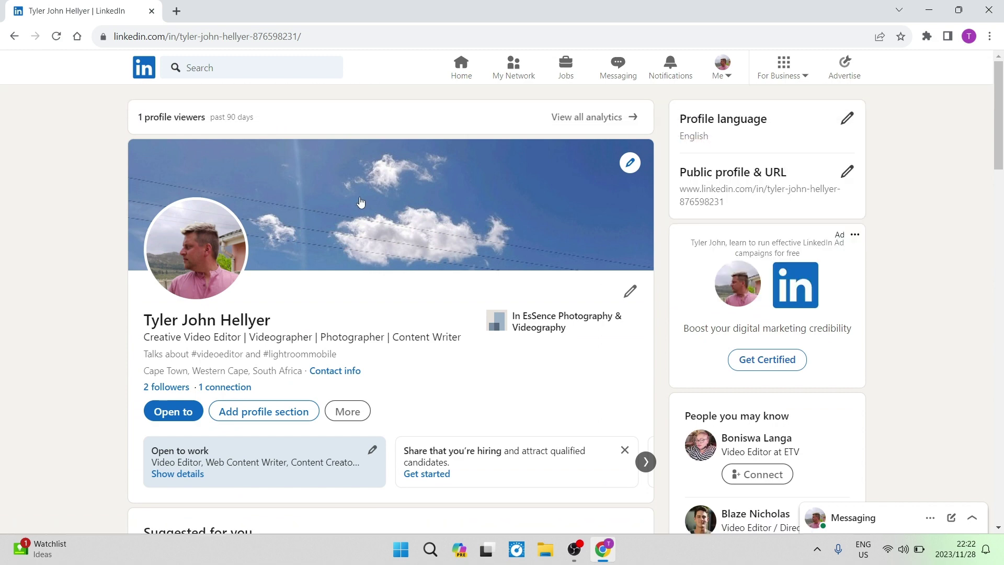
{"action": "scroll", "coordinate": [352, 239], "scroll_direction": "down", "scroll_amount": 10}
{"action": "scroll", "coordinate": [352, 240], "scroll_direction": "down", "scroll_amount": 5}
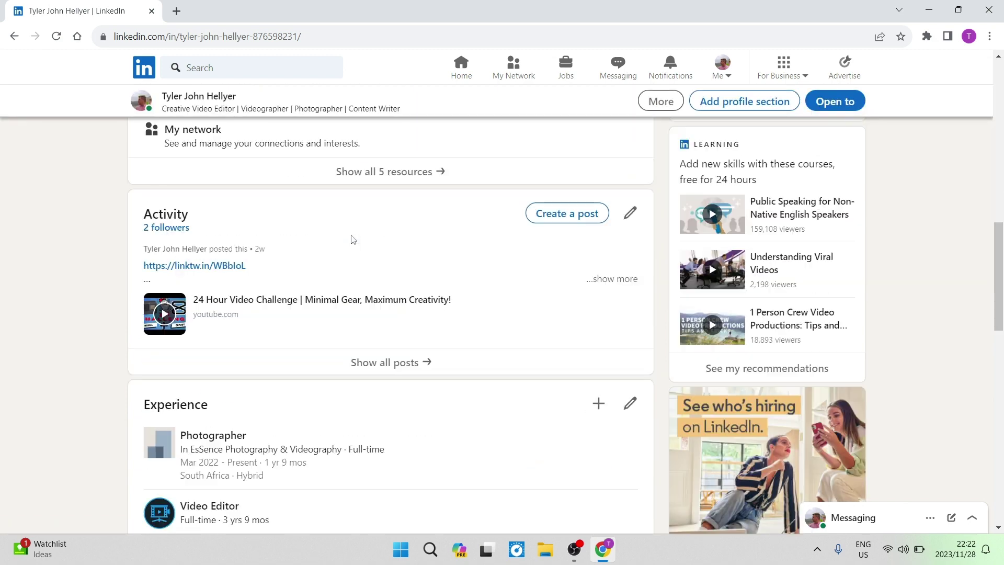
{"action": "scroll", "coordinate": [351, 239], "scroll_direction": "down", "scroll_amount": 4}
{"action": "left_click_drag", "start_coordinate": [222, 210], "coordinate": [140, 209]}
{"action": "left_click", "coordinate": [129, 216]}
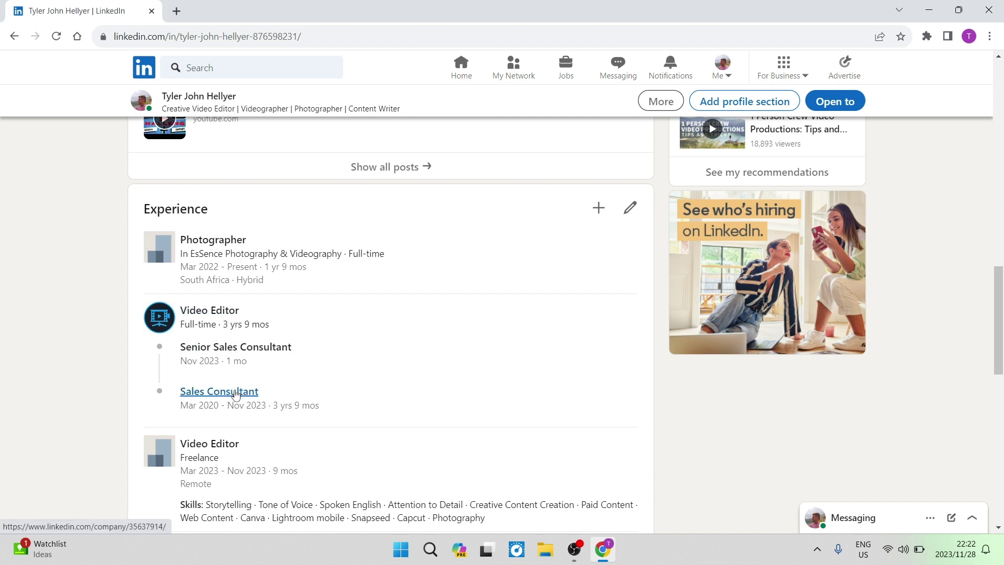
{"action": "scroll", "coordinate": [235, 392], "scroll_direction": "down", "scroll_amount": 3}
{"action": "scroll", "coordinate": [235, 390], "scroll_direction": "down", "scroll_amount": 1}
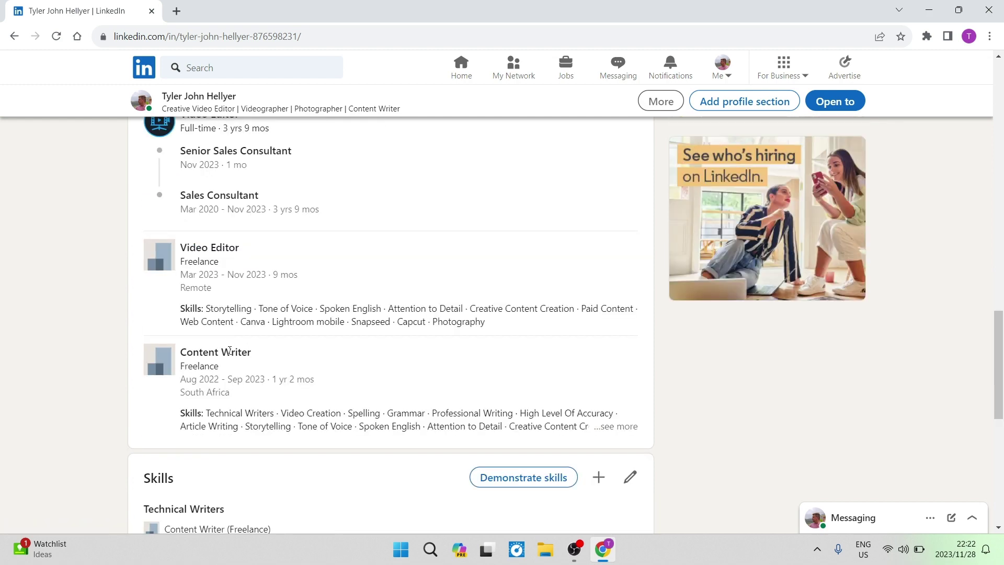
{"action": "scroll", "coordinate": [230, 339], "scroll_direction": "down", "scroll_amount": 2}
{"action": "scroll", "coordinate": [233, 341], "scroll_direction": "up", "scroll_amount": 5}
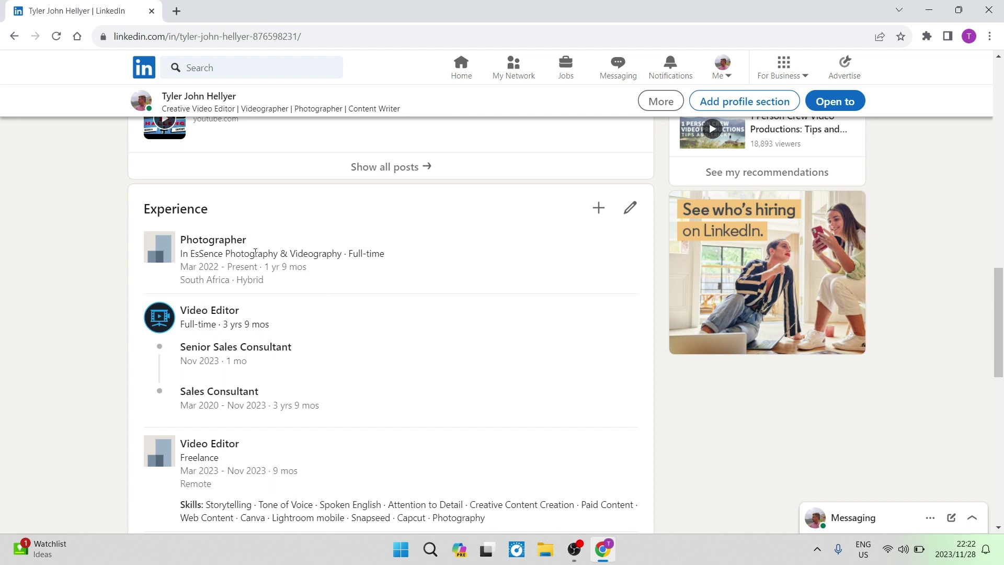
{"action": "double_click", "coordinate": [183, 241]}
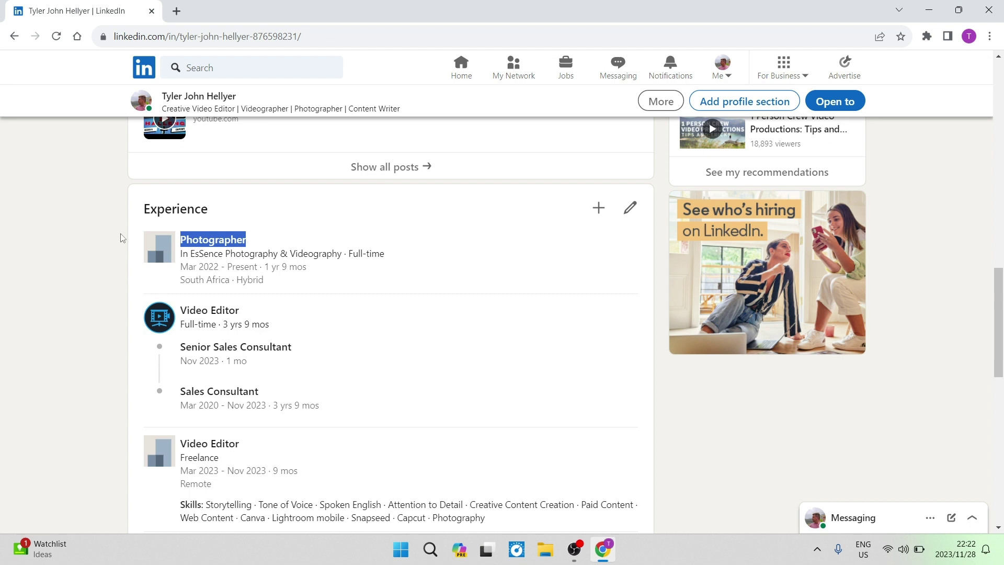
{"action": "left_click", "coordinate": [182, 243]}
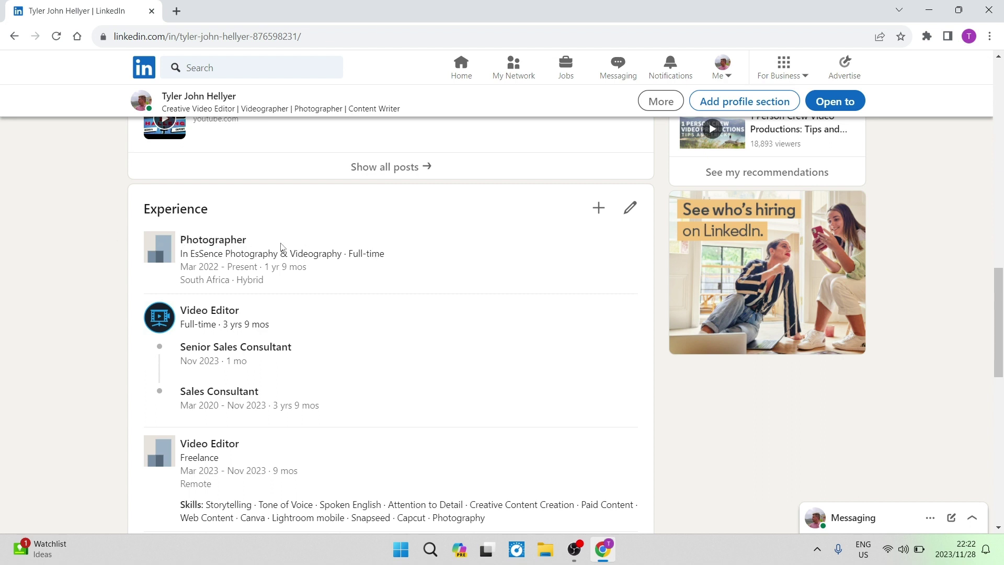
{"action": "left_click_drag", "start_coordinate": [250, 242], "coordinate": [179, 240]}
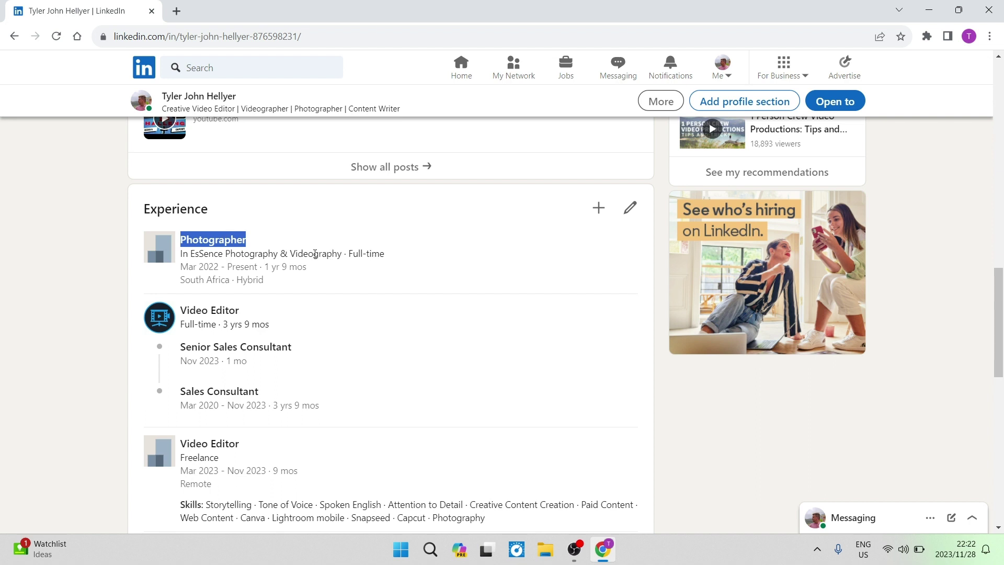
{"action": "left_click_drag", "start_coordinate": [342, 254], "coordinate": [218, 270]}
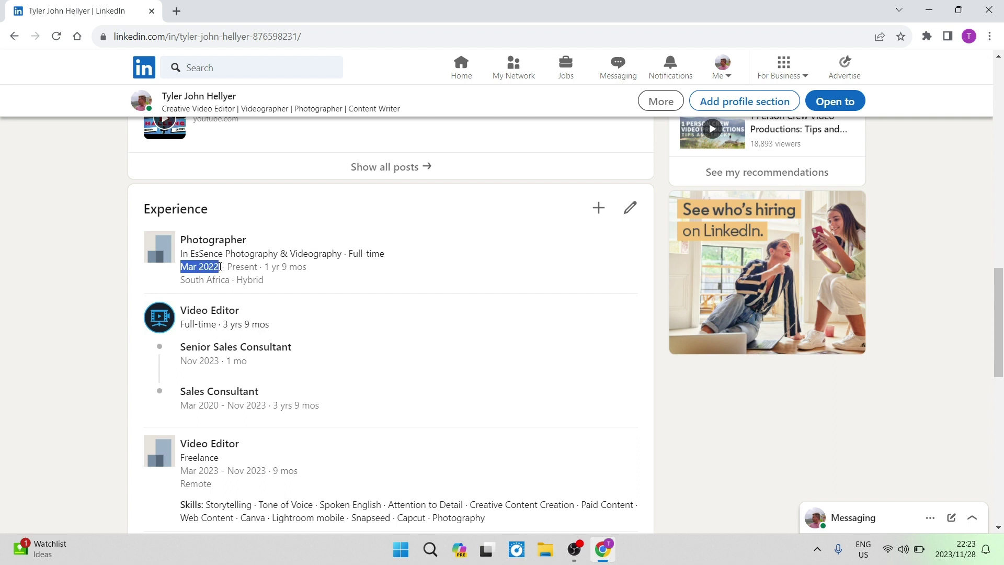
{"action": "left_click_drag", "start_coordinate": [220, 266], "coordinate": [255, 264]}
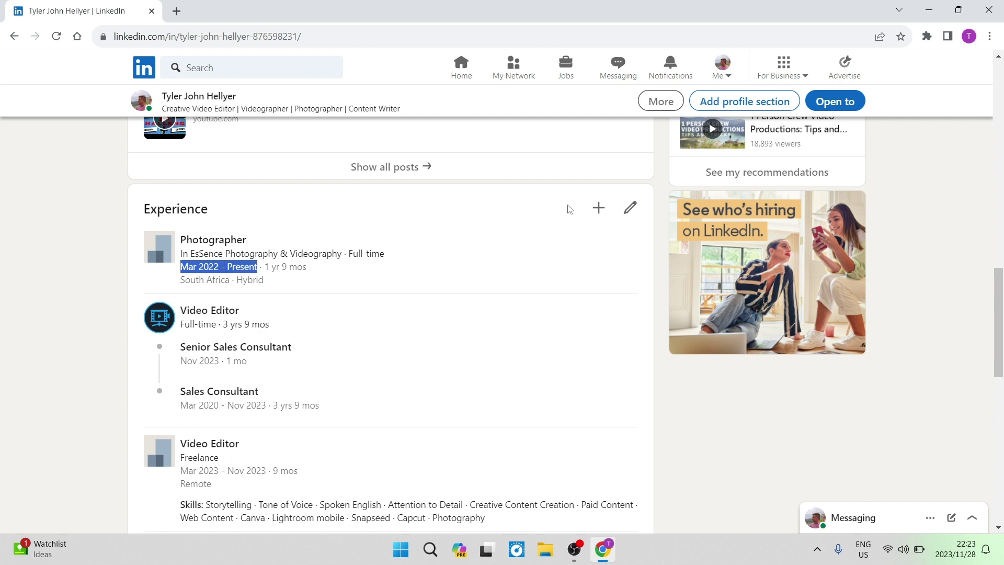
Start a new position from the Experience section's add options.
{"action": "left_click", "coordinate": [598, 210]}
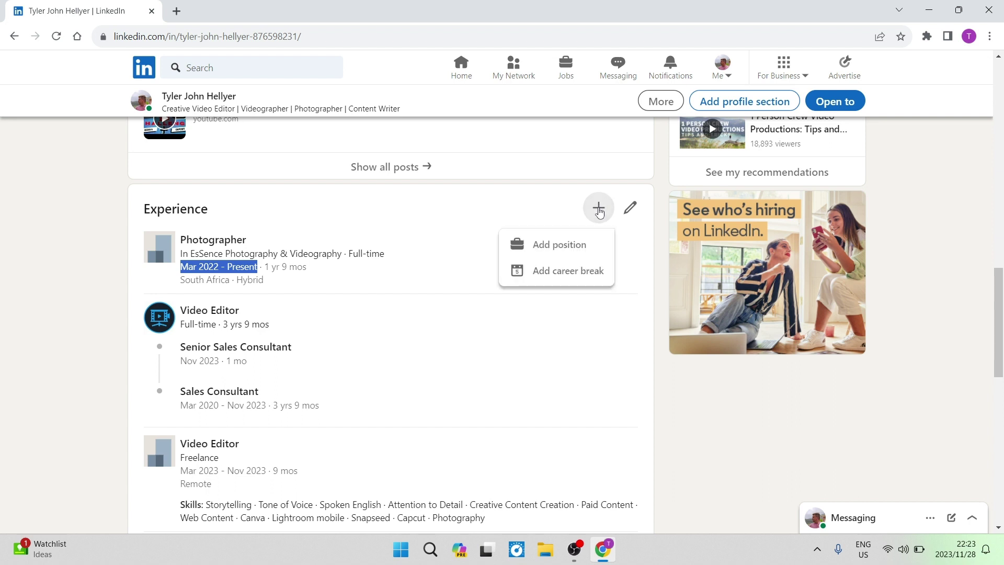
{"action": "left_click", "coordinate": [554, 250]}
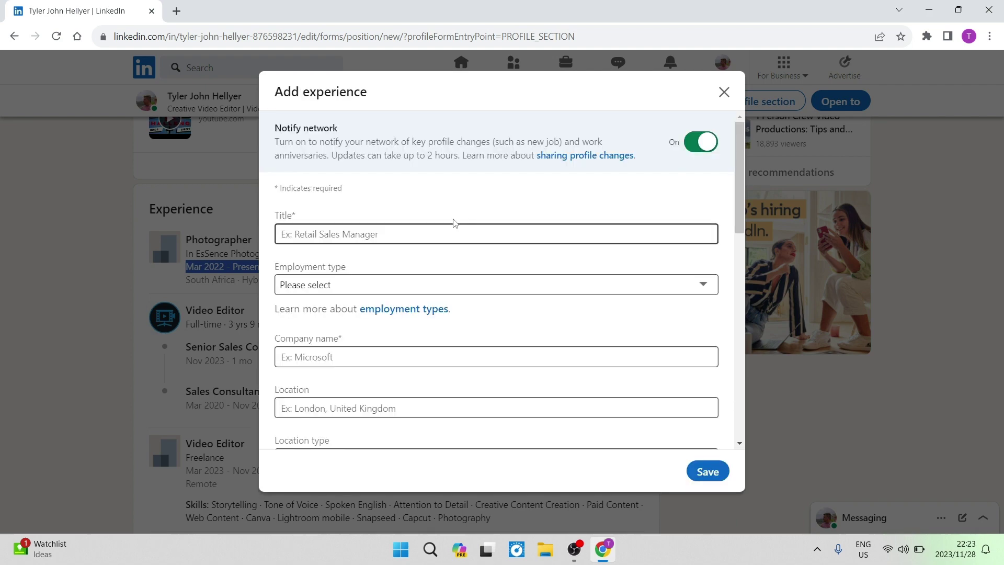
{"action": "scroll", "coordinate": [437, 280], "scroll_direction": "down", "scroll_amount": 5}
{"action": "scroll", "coordinate": [439, 280], "scroll_direction": "up", "scroll_amount": 5}
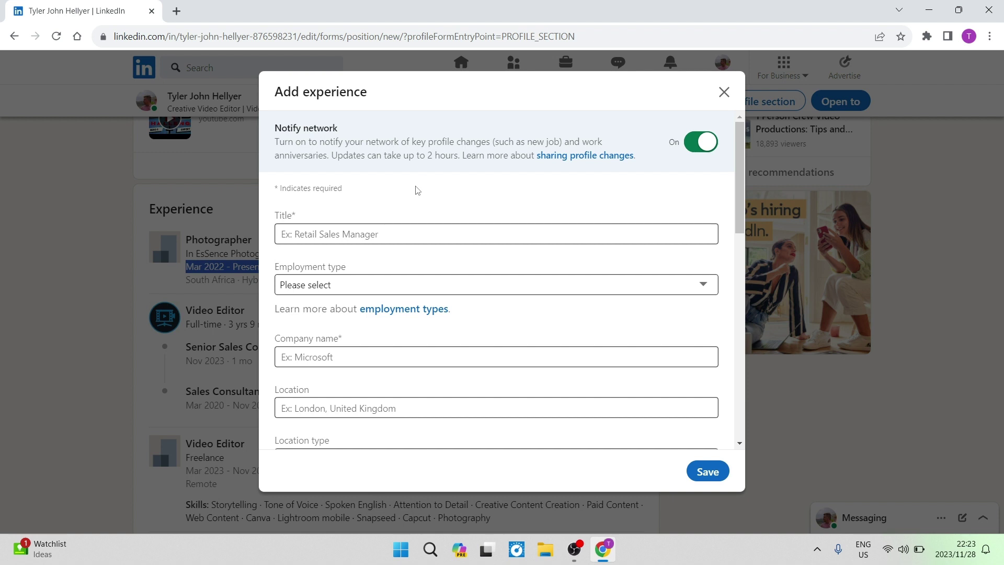
Set the title to Photography Specialist and the employment type to Full-time.
{"action": "left_click", "coordinate": [395, 235]}
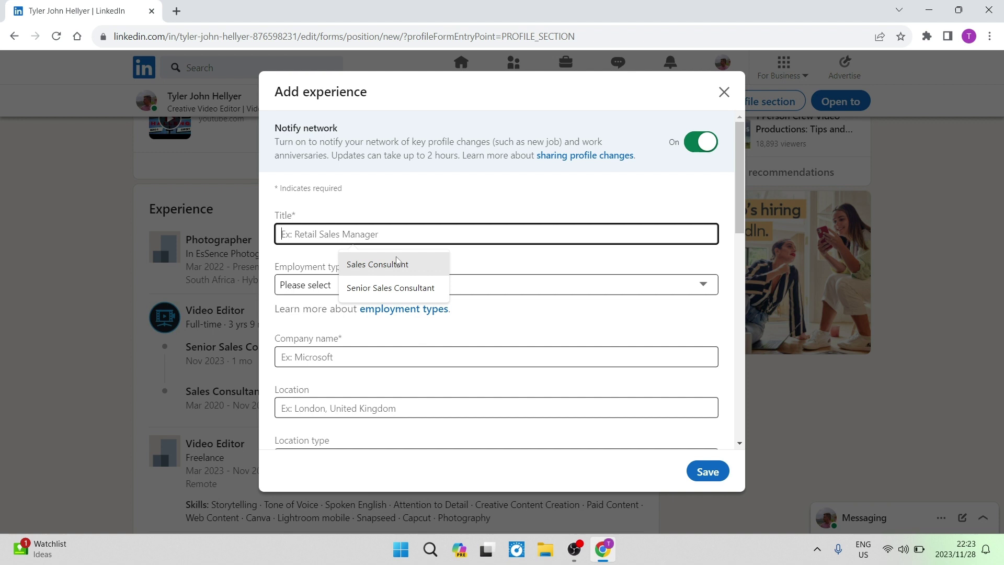
{"action": "type", "text": "ph"}
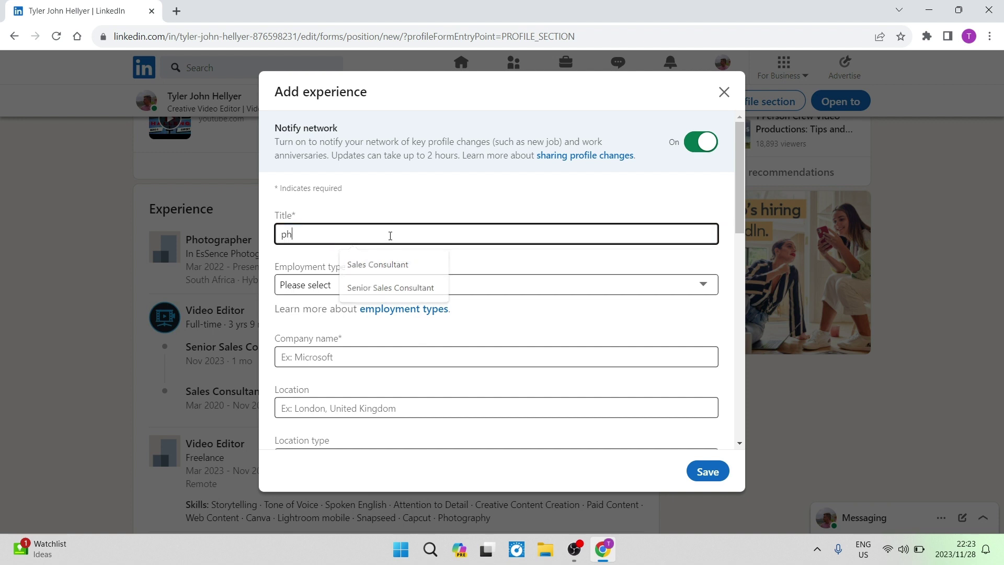
{"action": "type", "text": "otogr"}
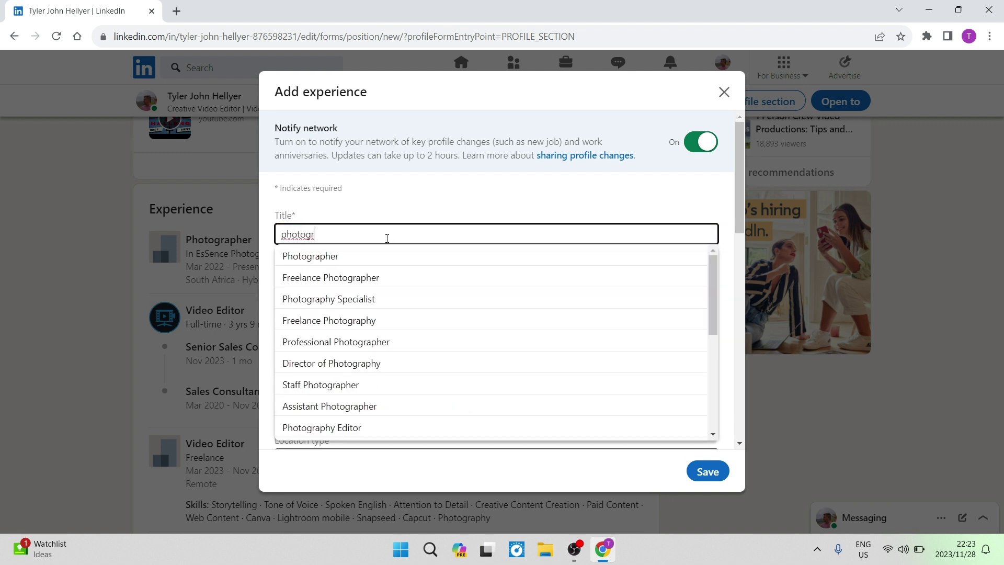
{"action": "left_click", "coordinate": [384, 300]}
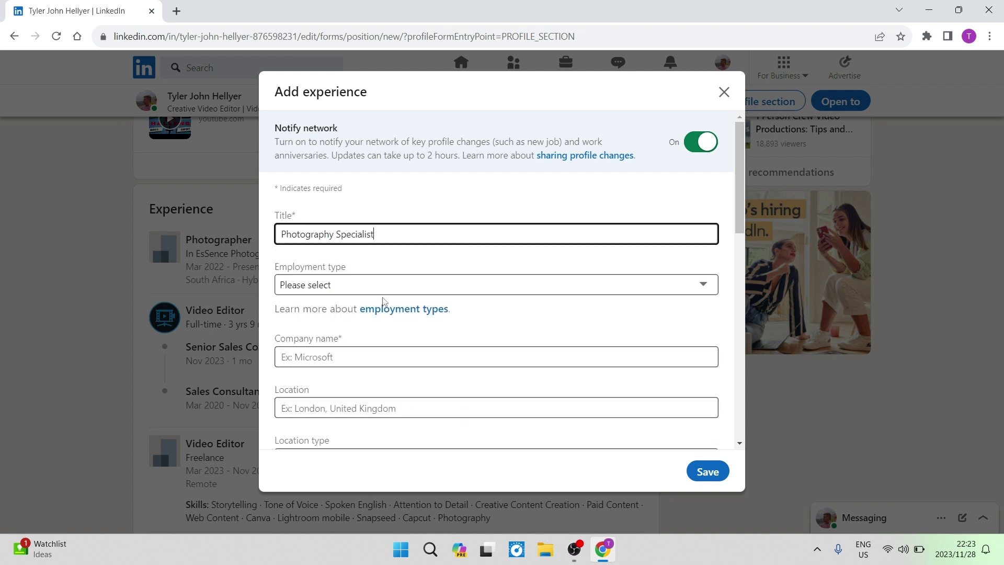
{"action": "left_click", "coordinate": [352, 281]}
{"action": "left_click", "coordinate": [324, 316]}
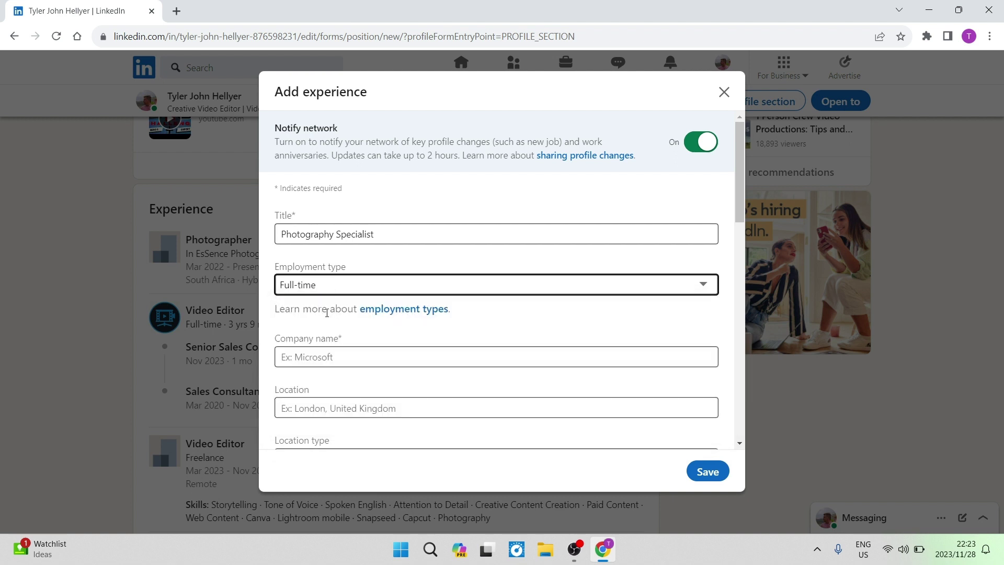
{"action": "scroll", "coordinate": [350, 308], "scroll_direction": "down", "scroll_amount": 2}
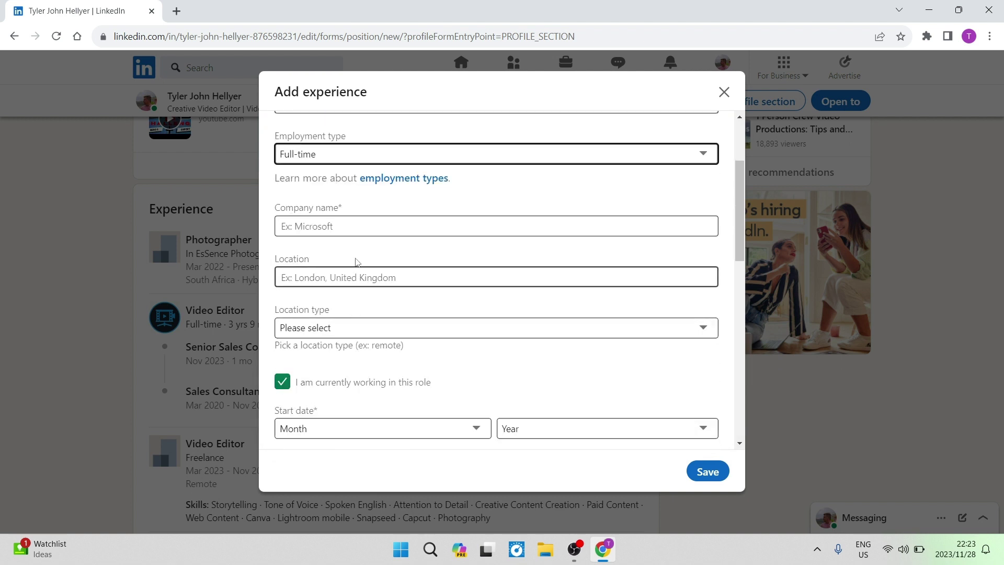
Set the company to In EsSence Photography & Videography and the location to South Africa.
{"action": "left_click", "coordinate": [354, 228]}
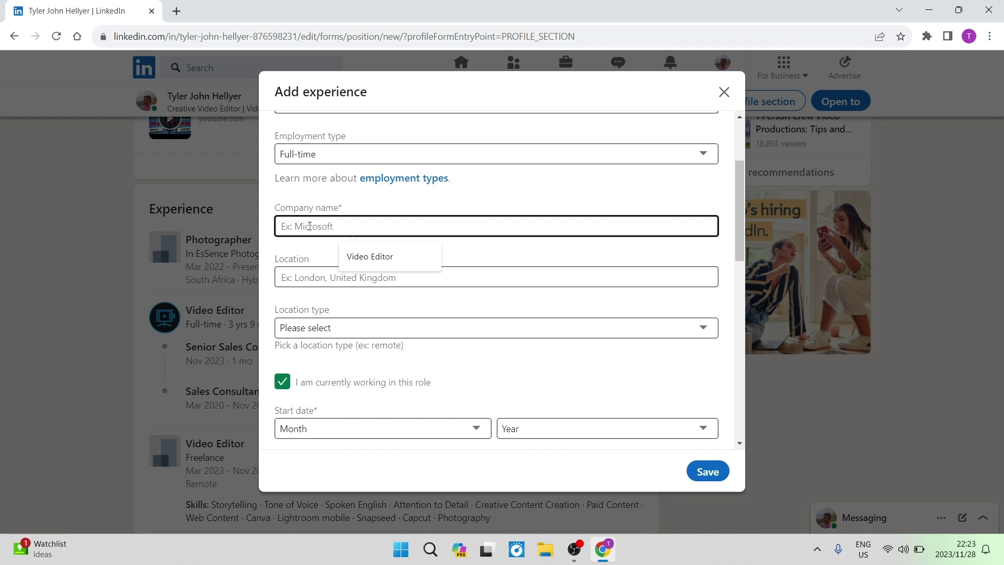
{"action": "type", "text": "In Ess"}
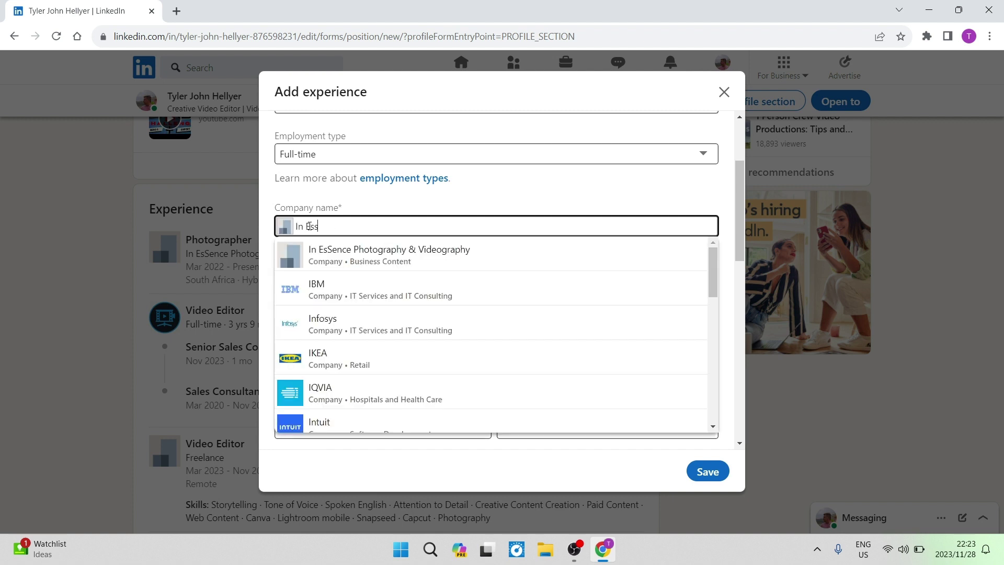
{"action": "type", "text": "e"}
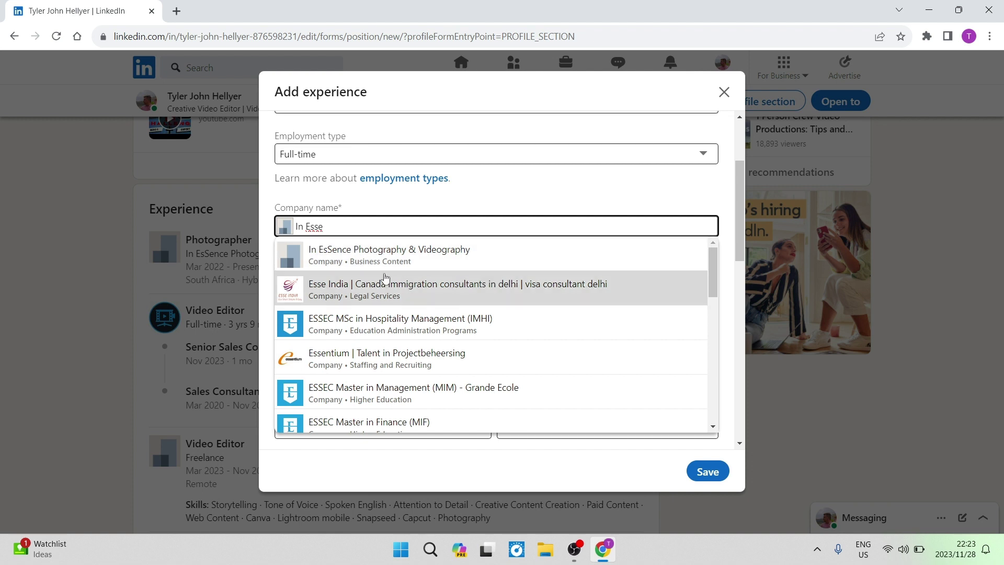
{"action": "left_click", "coordinate": [357, 254]}
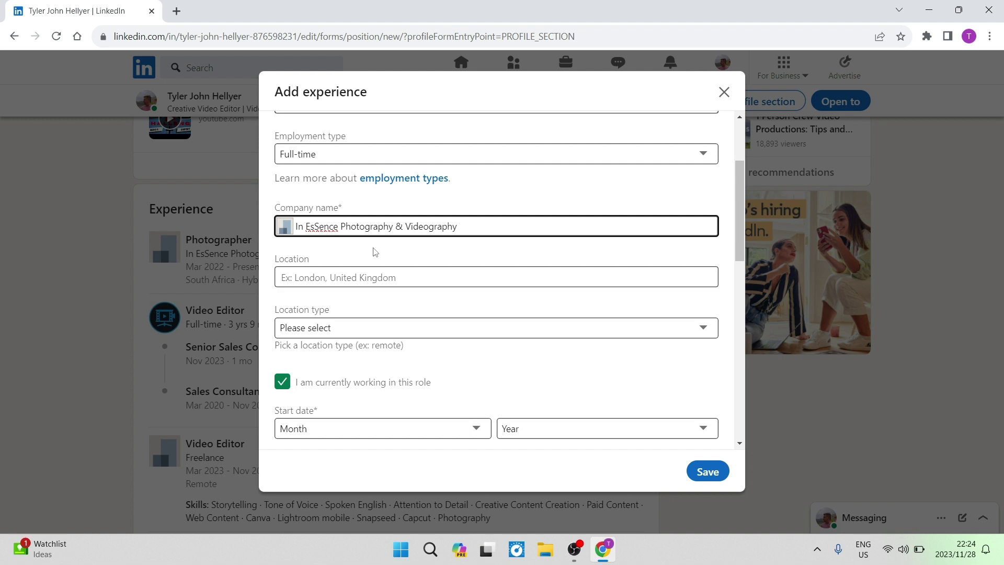
{"action": "left_click", "coordinate": [394, 273]}
{"action": "type", "text": "S"}
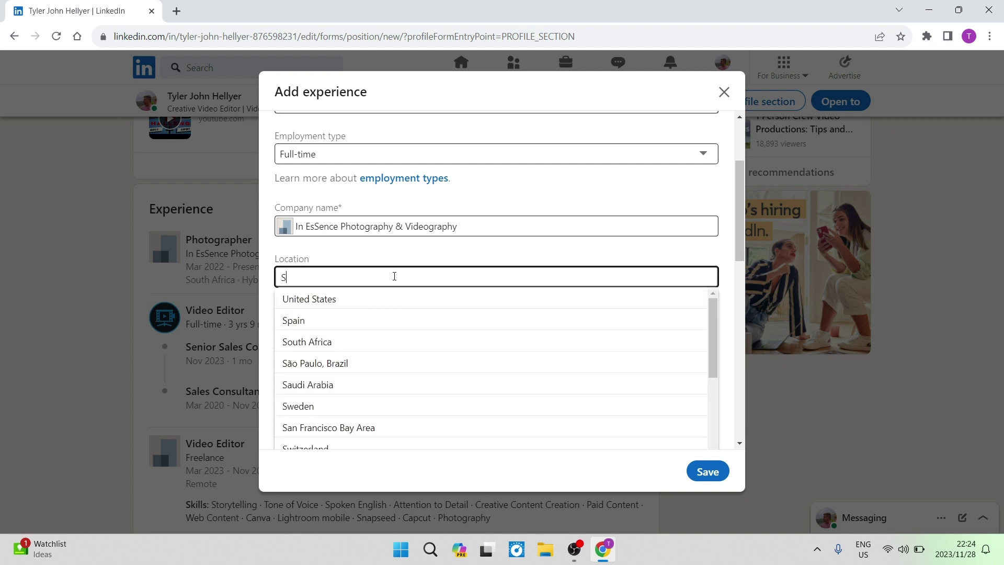
{"action": "type", "text": "outh"}
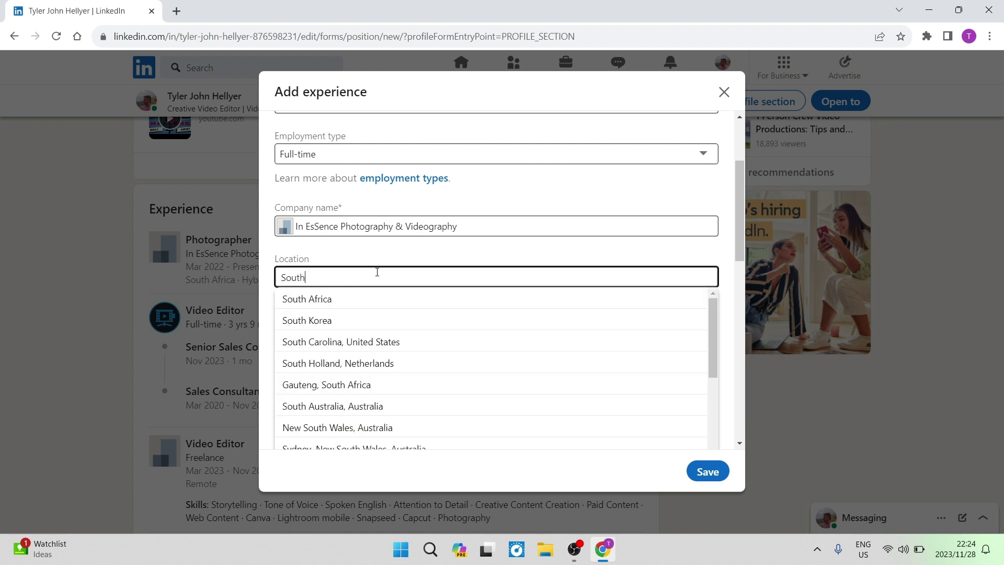
{"action": "left_click", "coordinate": [360, 299]}
Pick Hybrid in the new position's Location type dropdown.
{"action": "scroll", "coordinate": [369, 307], "scroll_direction": "down", "scroll_amount": 1}
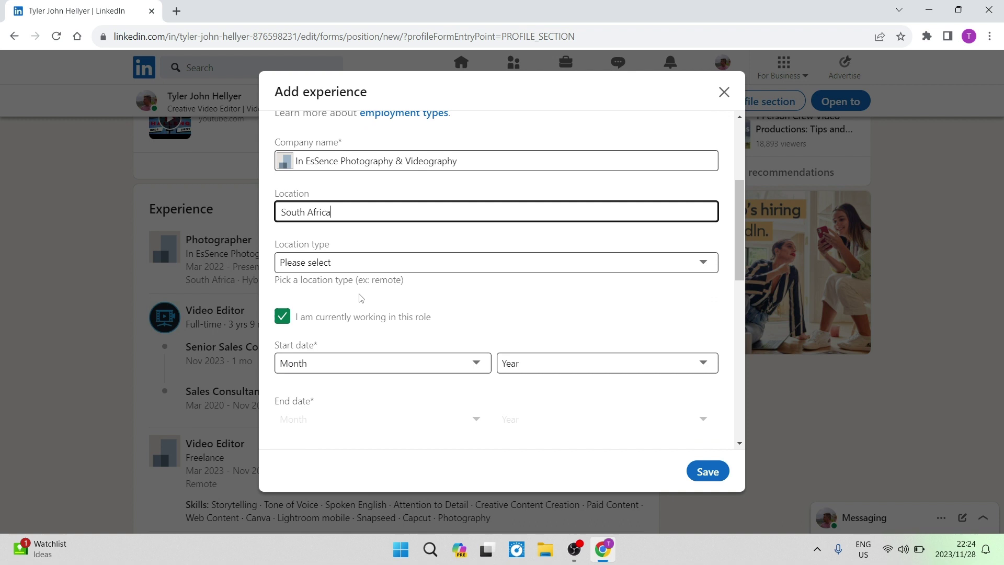
{"action": "left_click", "coordinate": [402, 268]}
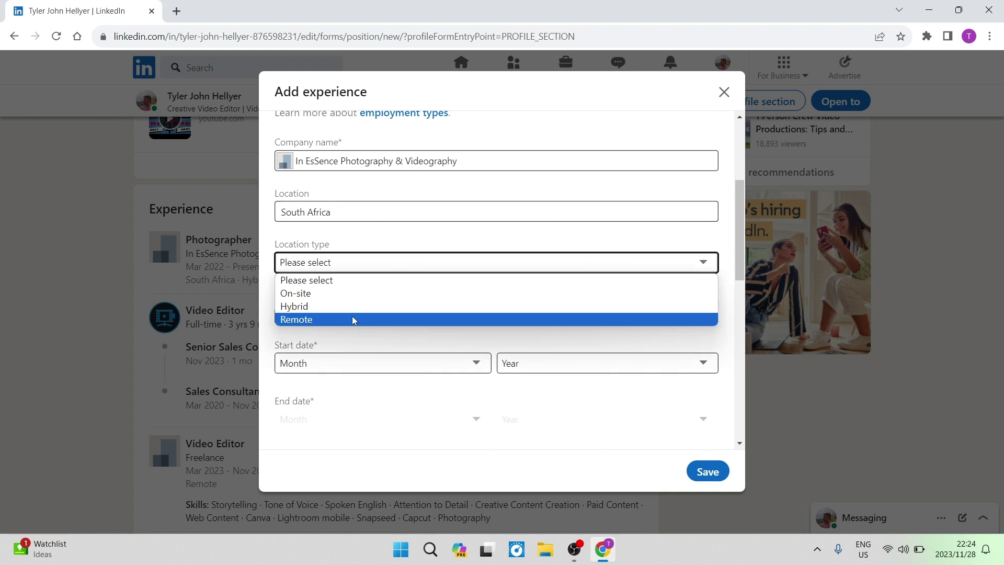
{"action": "left_click", "coordinate": [335, 307]}
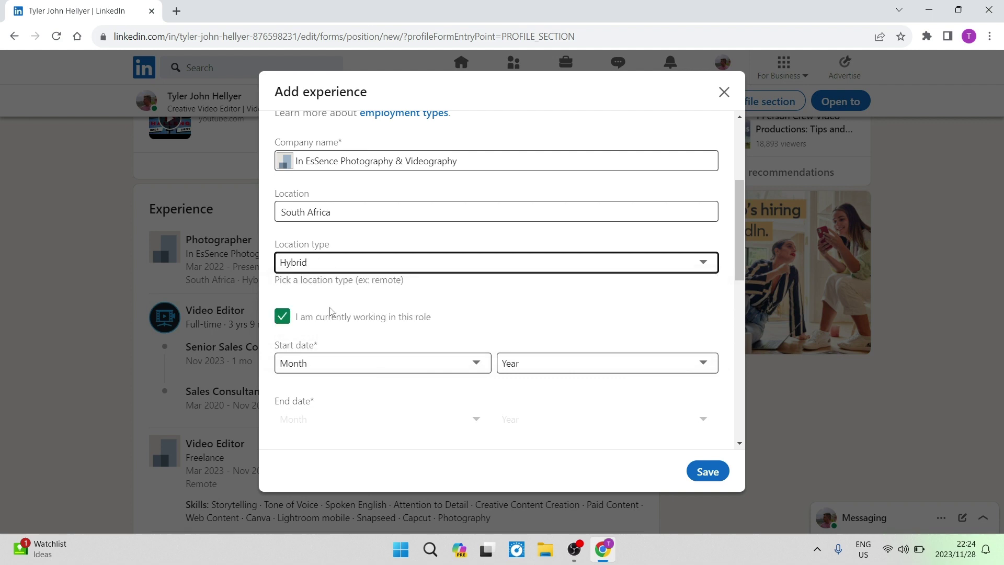
{"action": "scroll", "coordinate": [353, 312], "scroll_direction": "down", "scroll_amount": 2}
{"action": "scroll", "coordinate": [351, 306], "scroll_direction": "up", "scroll_amount": 1}
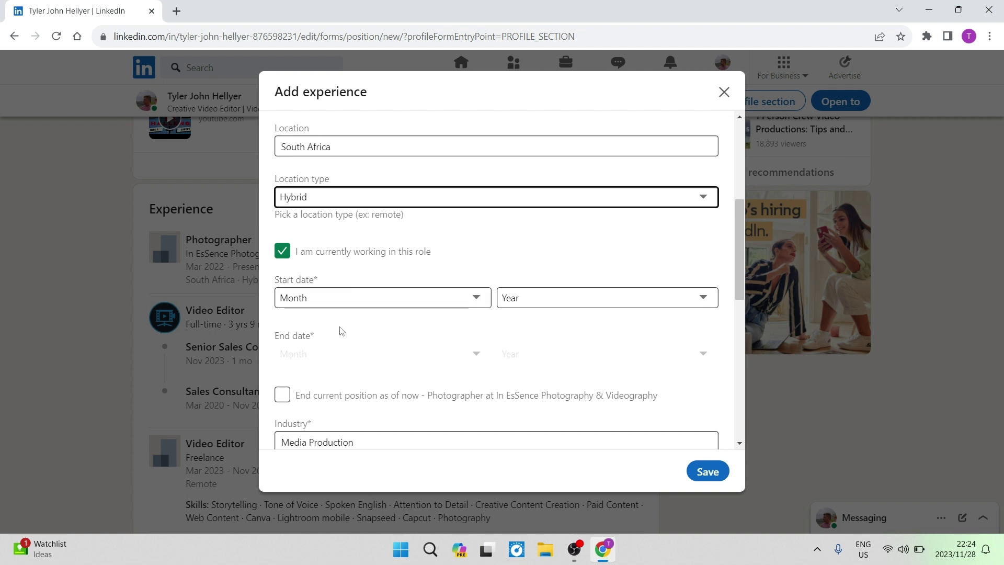
Set the start month to November and the start year to 2023.
{"action": "left_click", "coordinate": [341, 297]}
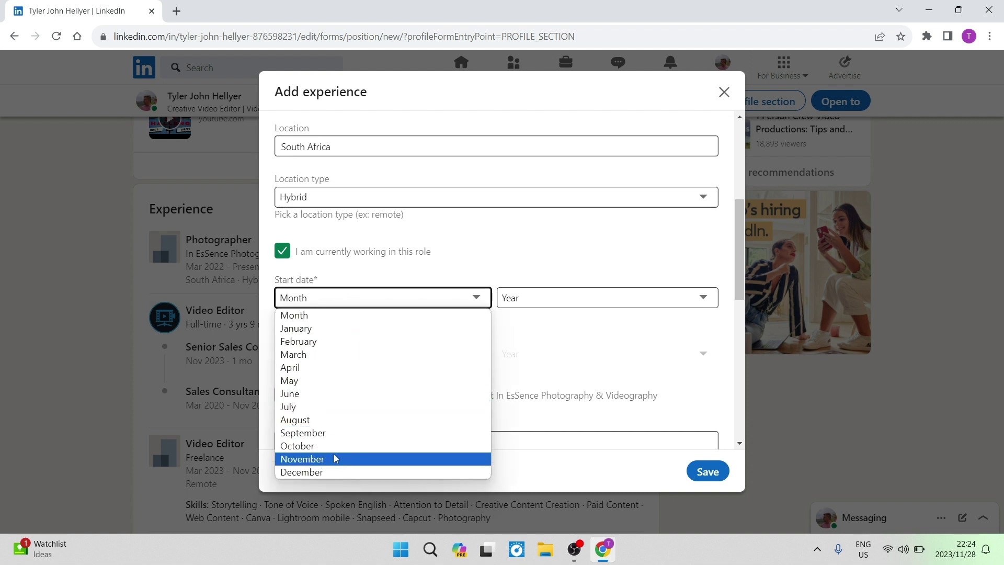
{"action": "left_click", "coordinate": [334, 458]}
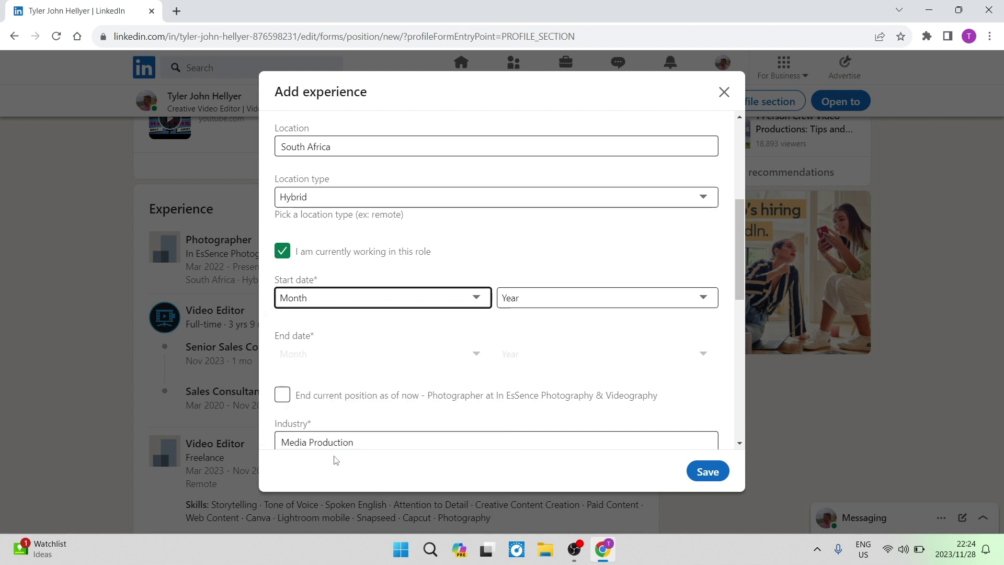
{"action": "left_click", "coordinate": [537, 306]}
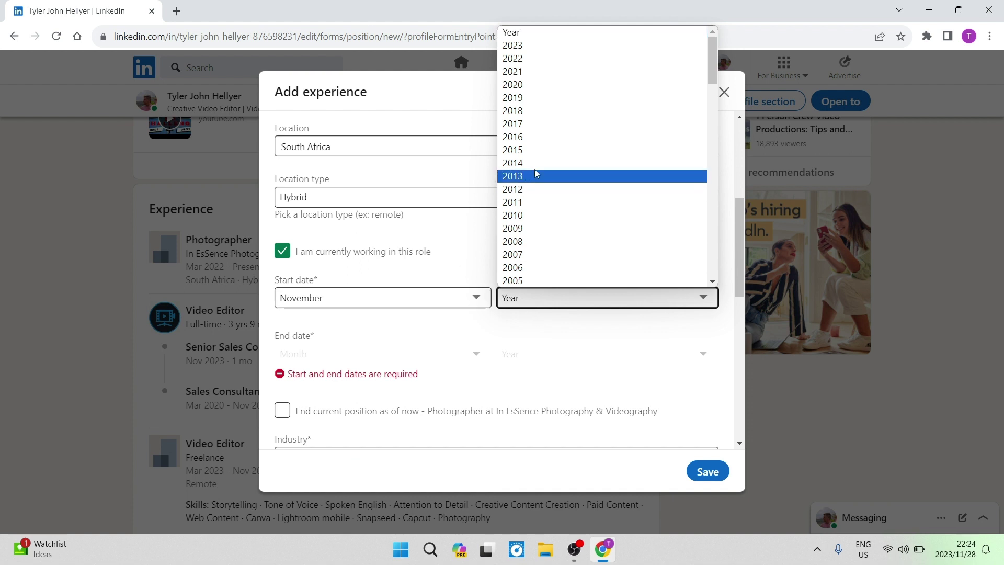
{"action": "left_click", "coordinate": [523, 46]}
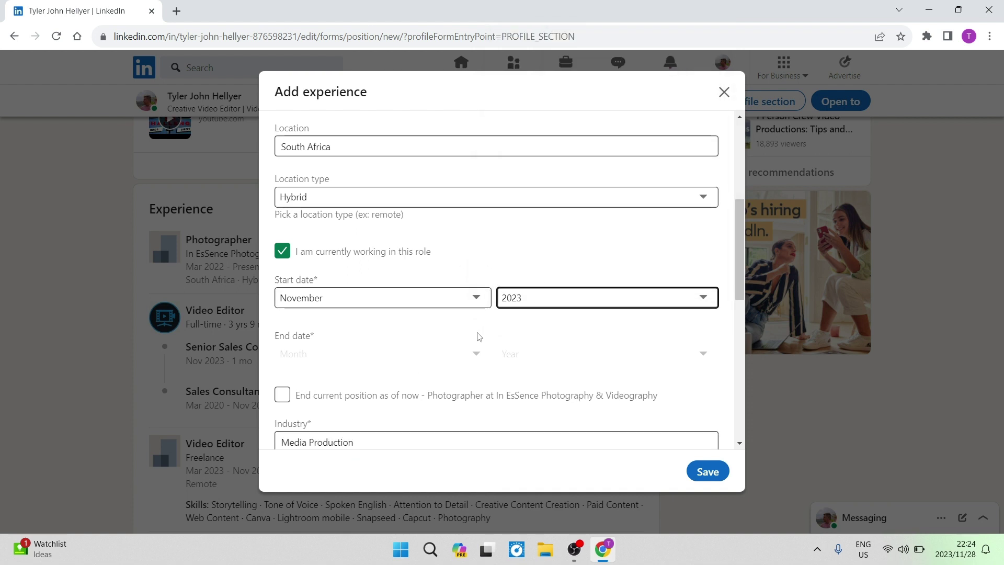
{"action": "scroll", "coordinate": [347, 287], "scroll_direction": "down", "scroll_amount": 3}
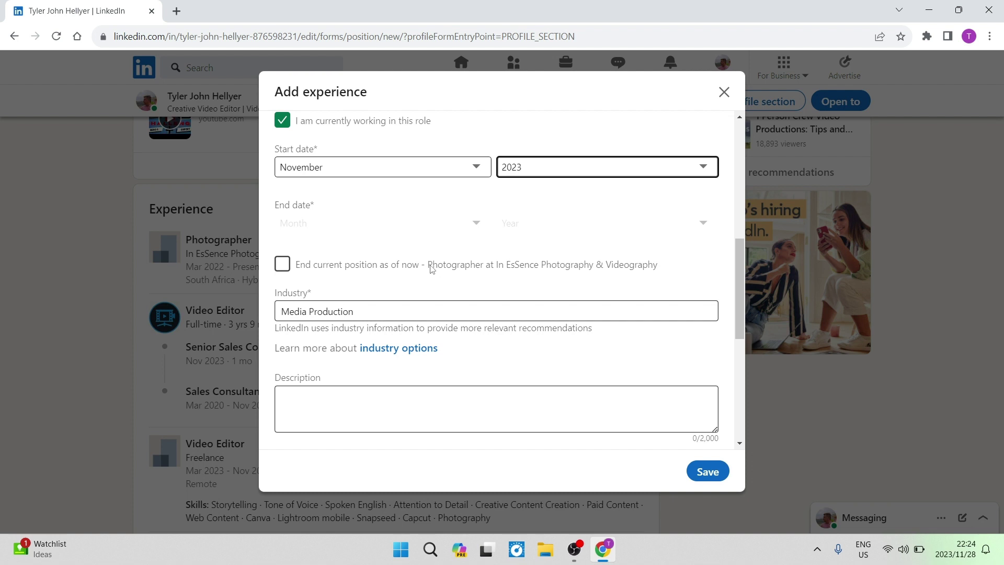
Tick 'End current position as of now' for the Photographer role and focus the Description box.
{"action": "left_click_drag", "start_coordinate": [428, 269], "coordinate": [667, 277]}
{"action": "left_click", "coordinate": [677, 272]}
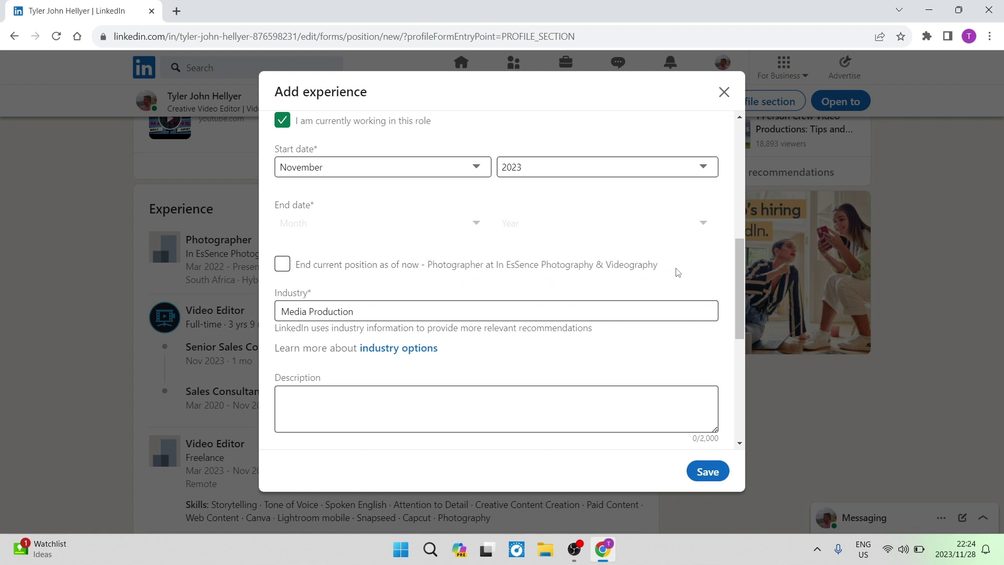
{"action": "left_click", "coordinate": [283, 265]}
{"action": "scroll", "coordinate": [461, 347], "scroll_direction": "down", "scroll_amount": 1}
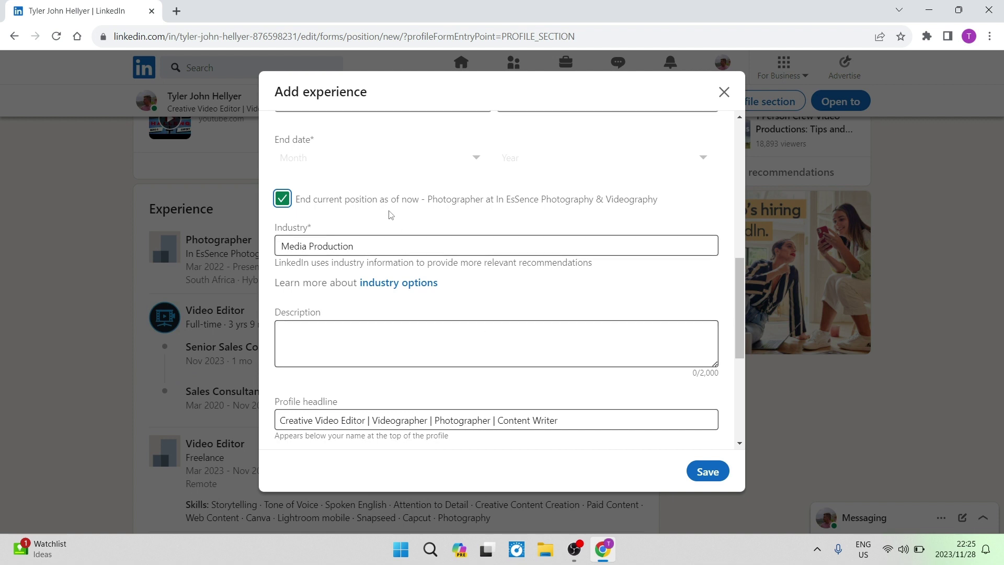
{"action": "left_click", "coordinate": [379, 341]}
{"action": "left_click", "coordinate": [382, 342]}
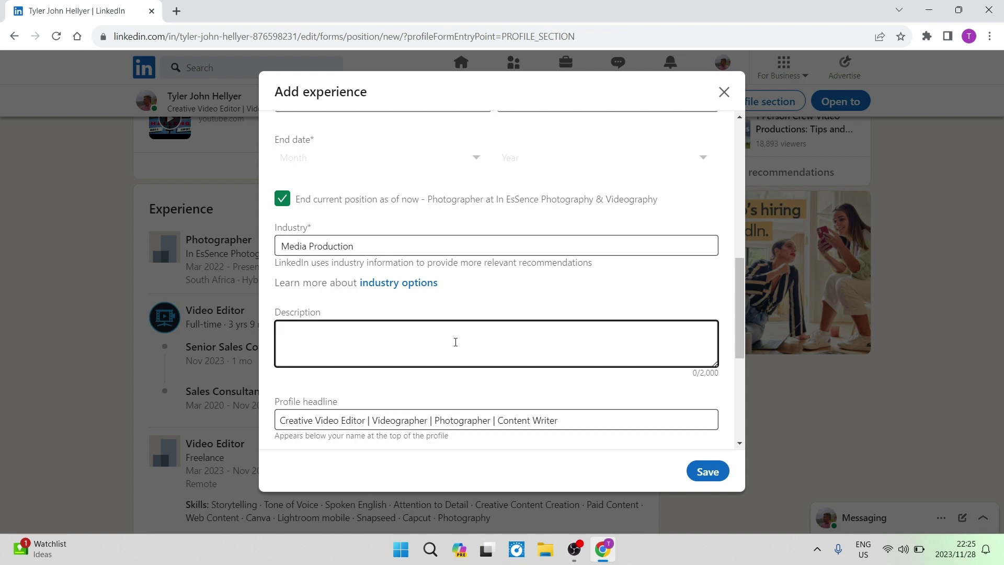
Scroll the Add experience form past Skills and Media down to the Save button.
{"action": "scroll", "coordinate": [464, 344], "scroll_direction": "down", "scroll_amount": 1}
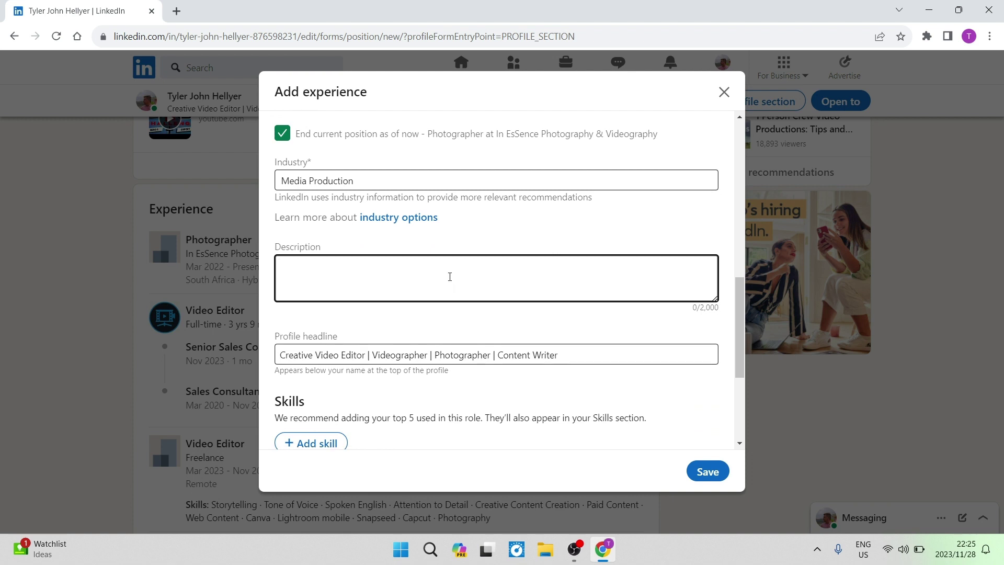
{"action": "scroll", "coordinate": [453, 288], "scroll_direction": "down", "scroll_amount": 2}
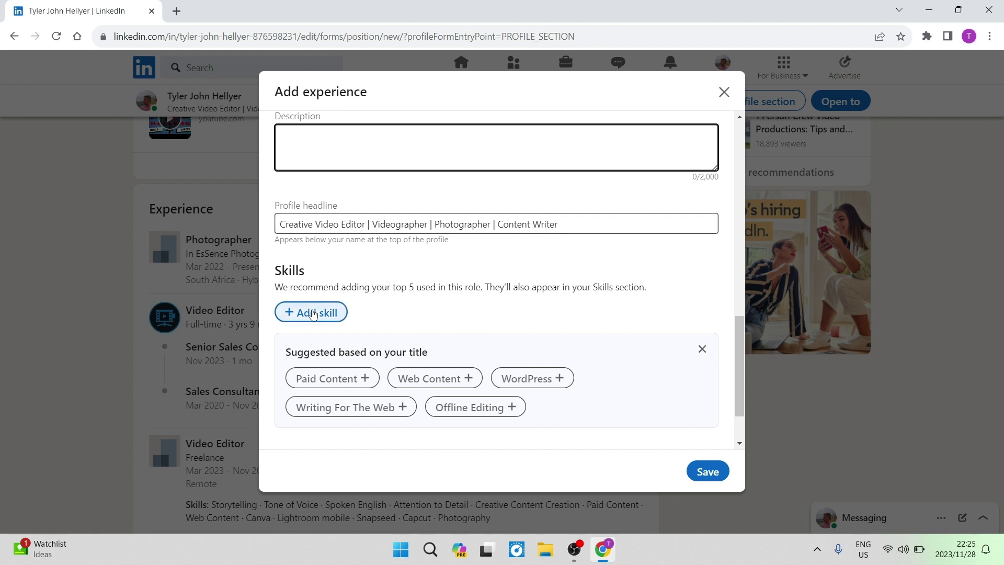
{"action": "scroll", "coordinate": [403, 319], "scroll_direction": "down", "scroll_amount": 1}
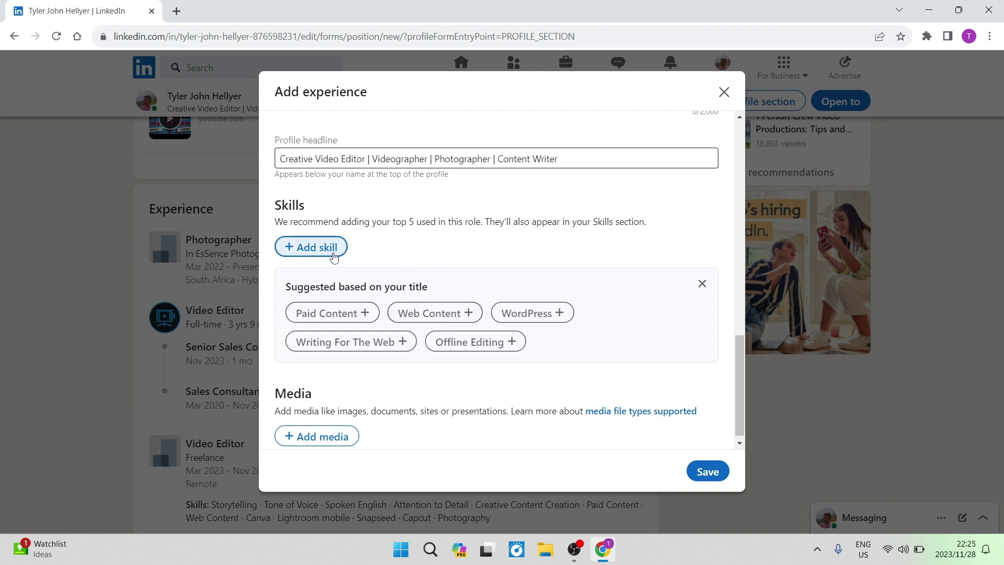
{"action": "scroll", "coordinate": [454, 319], "scroll_direction": "down", "scroll_amount": 1}
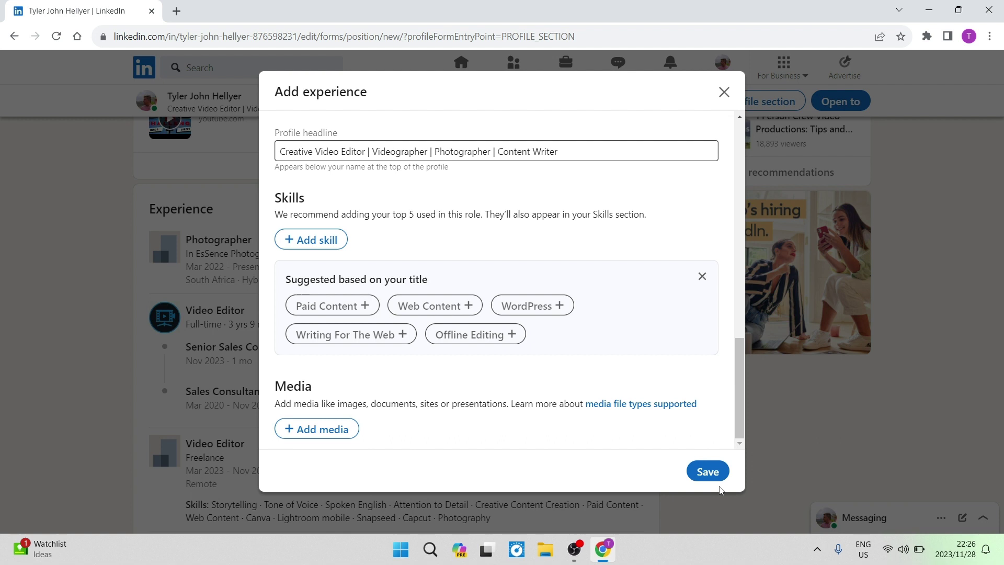
Save the Photography Specialist entry and review the position-added confirmation.
{"action": "left_click", "coordinate": [707, 471]}
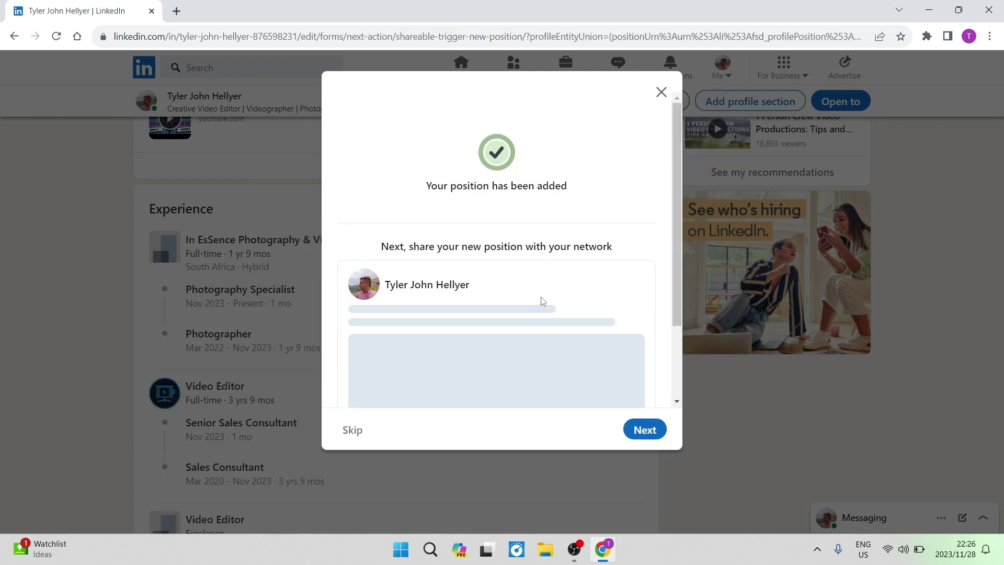
{"action": "left_click_drag", "start_coordinate": [410, 189], "coordinate": [571, 206]}
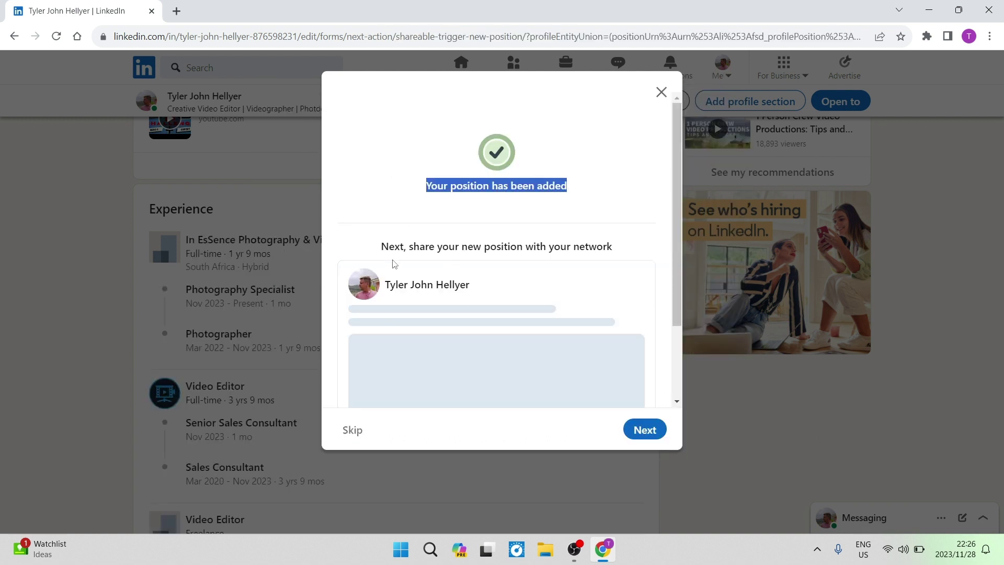
{"action": "left_click_drag", "start_coordinate": [377, 251], "coordinate": [623, 247]}
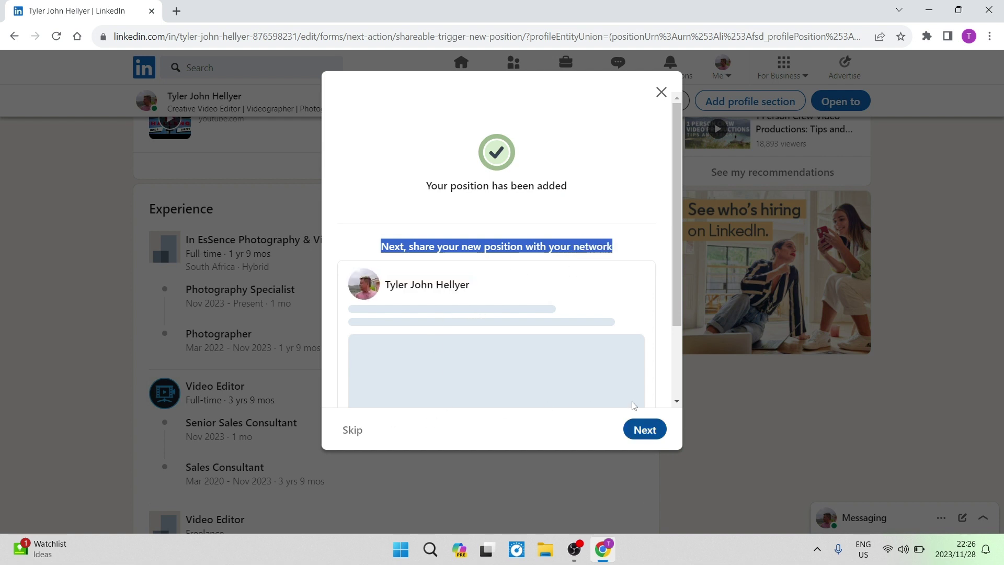
Skip sharing the new position and skip the people-you-may-know suggestions.
{"action": "scroll", "coordinate": [484, 394], "scroll_direction": "down", "scroll_amount": 2}
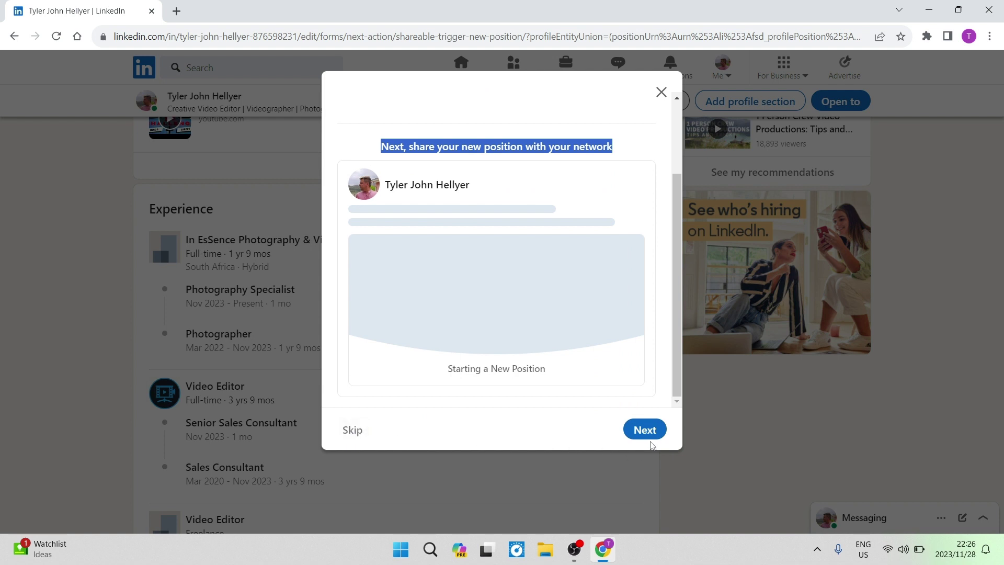
{"action": "left_click", "coordinate": [357, 432]}
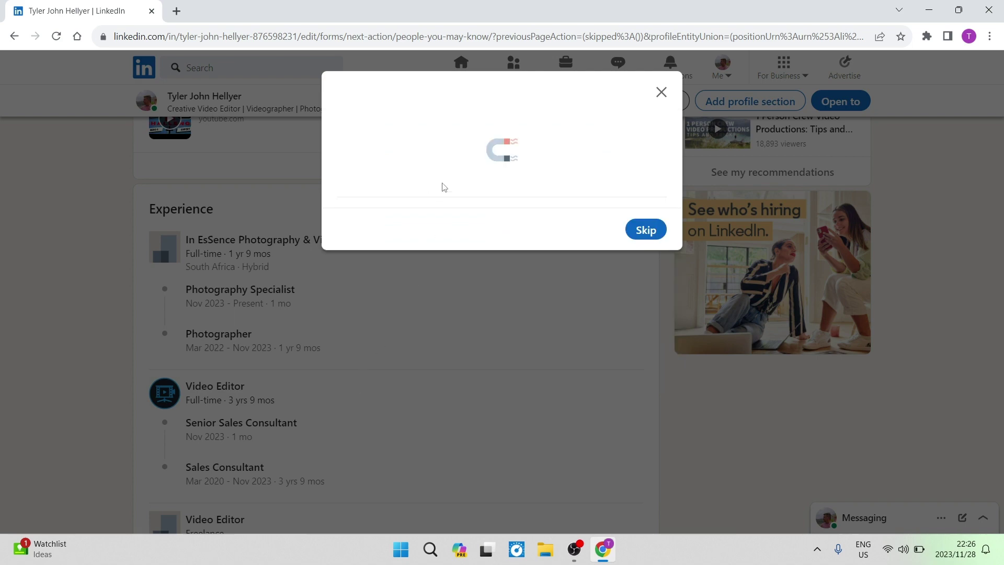
{"action": "left_click", "coordinate": [648, 229]}
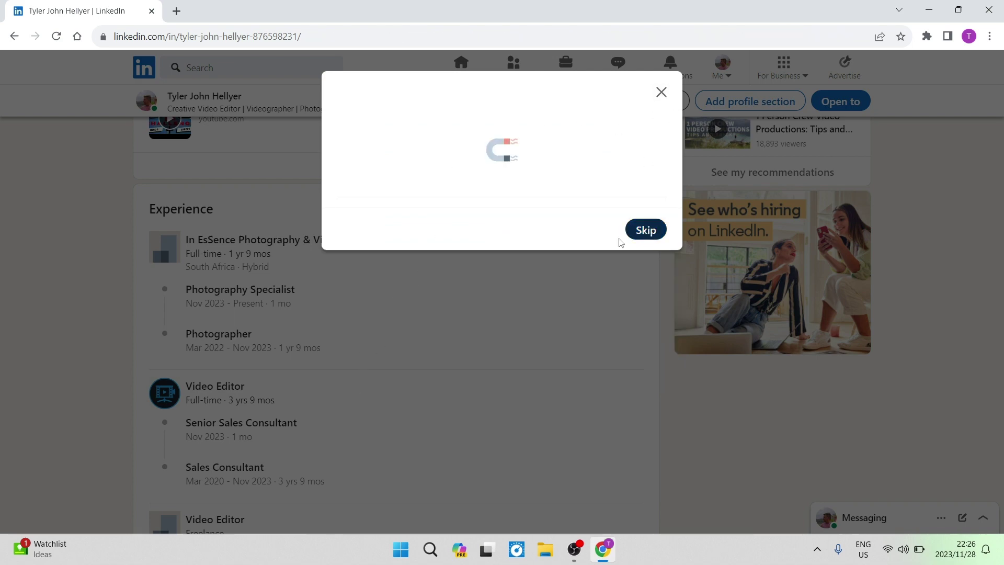
{"action": "scroll", "coordinate": [269, 341], "scroll_direction": "down", "scroll_amount": 3}
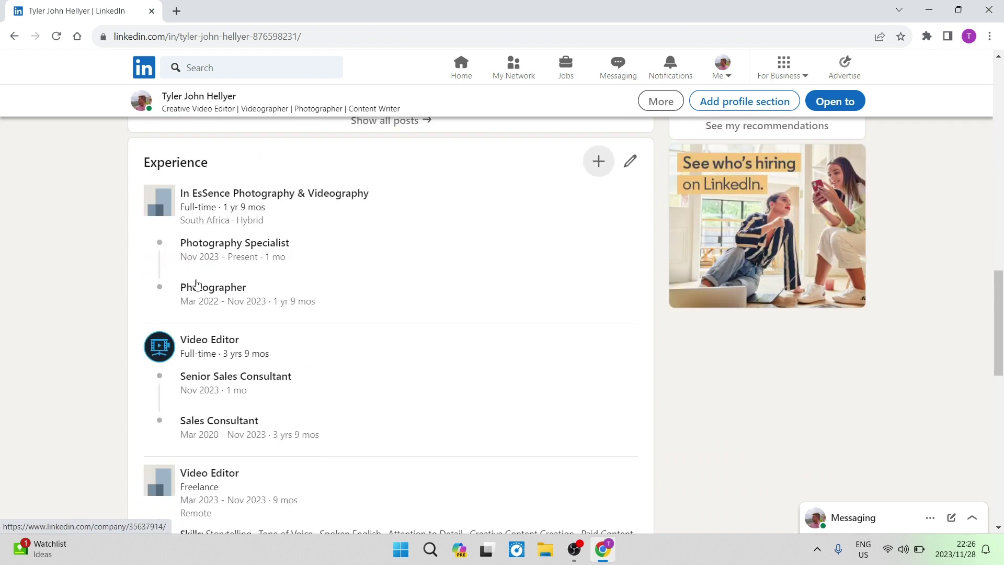
{"action": "left_click_drag", "start_coordinate": [213, 194], "coordinate": [172, 223]}
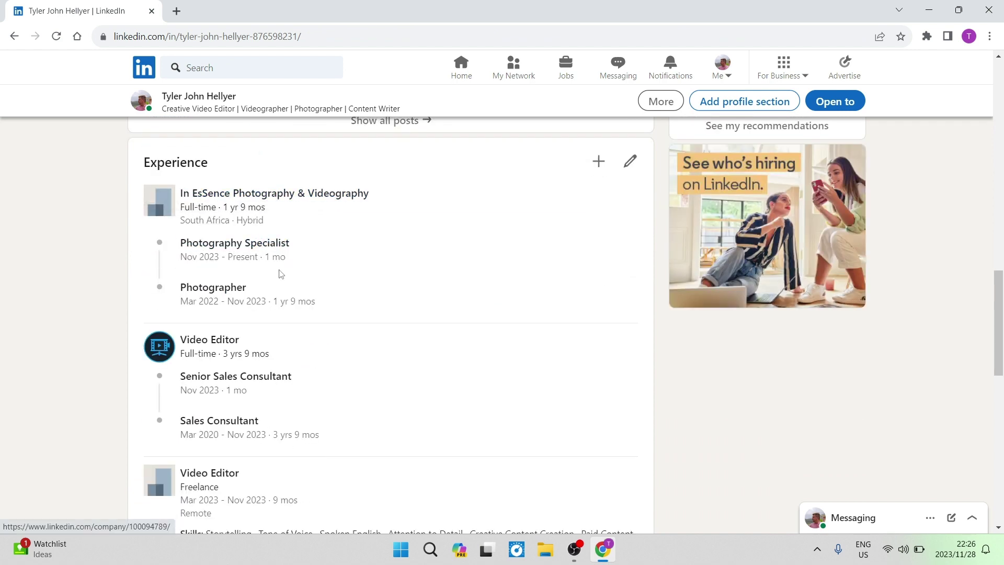
{"action": "left_click_drag", "start_coordinate": [287, 253], "coordinate": [316, 265]}
{"action": "scroll", "coordinate": [160, 275], "scroll_direction": "down", "scroll_amount": 1}
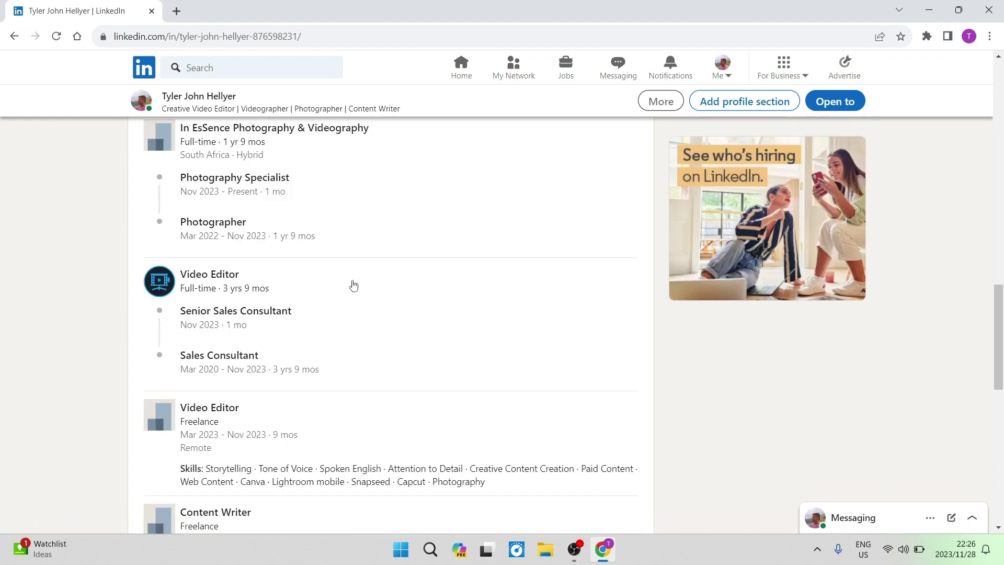
{"action": "scroll", "coordinate": [381, 282], "scroll_direction": "up", "scroll_amount": 1}
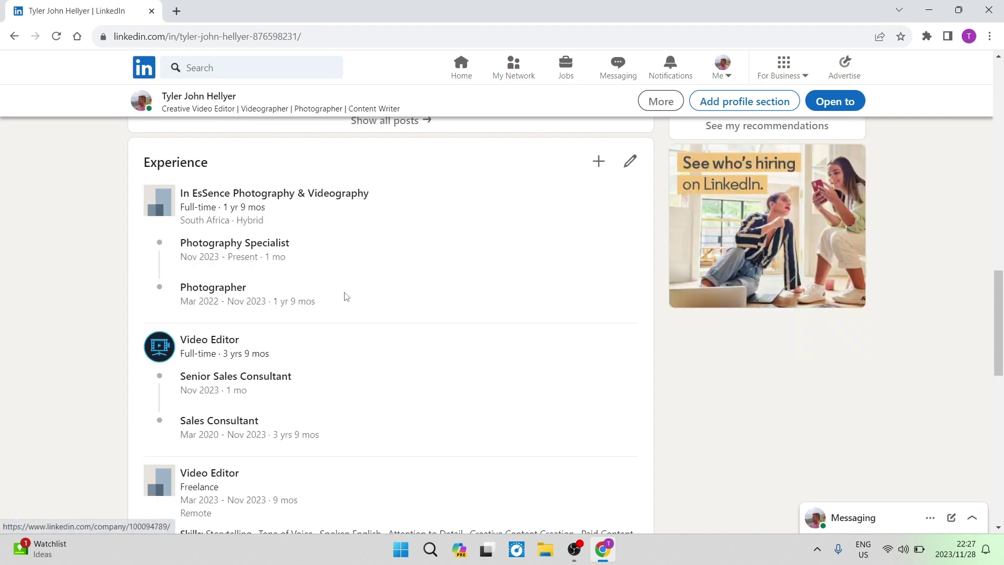
{"action": "scroll", "coordinate": [345, 294], "scroll_direction": "up", "scroll_amount": 15}
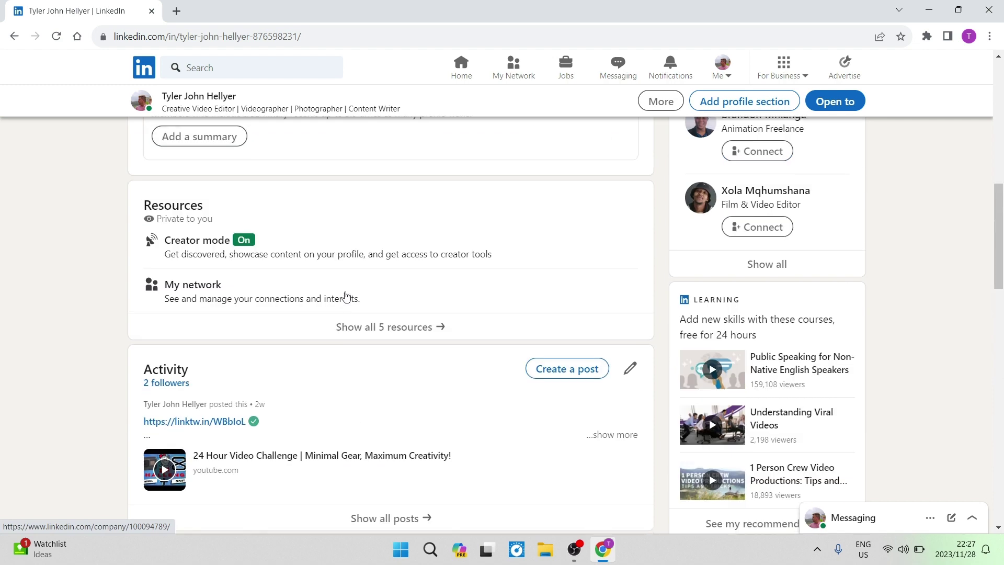